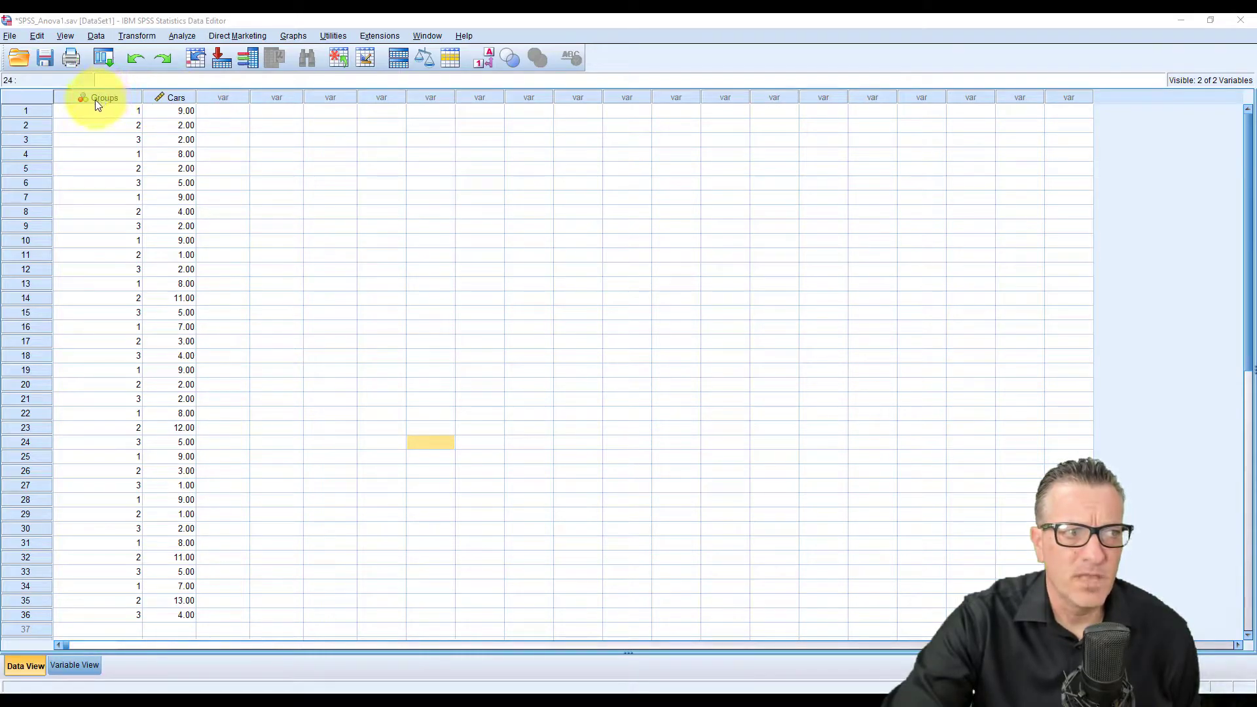
# - Open the One-Way ANOVA analysis and remove Group from the dependent list and Cars from the factor
pyautogui.moveTo(96, 100)
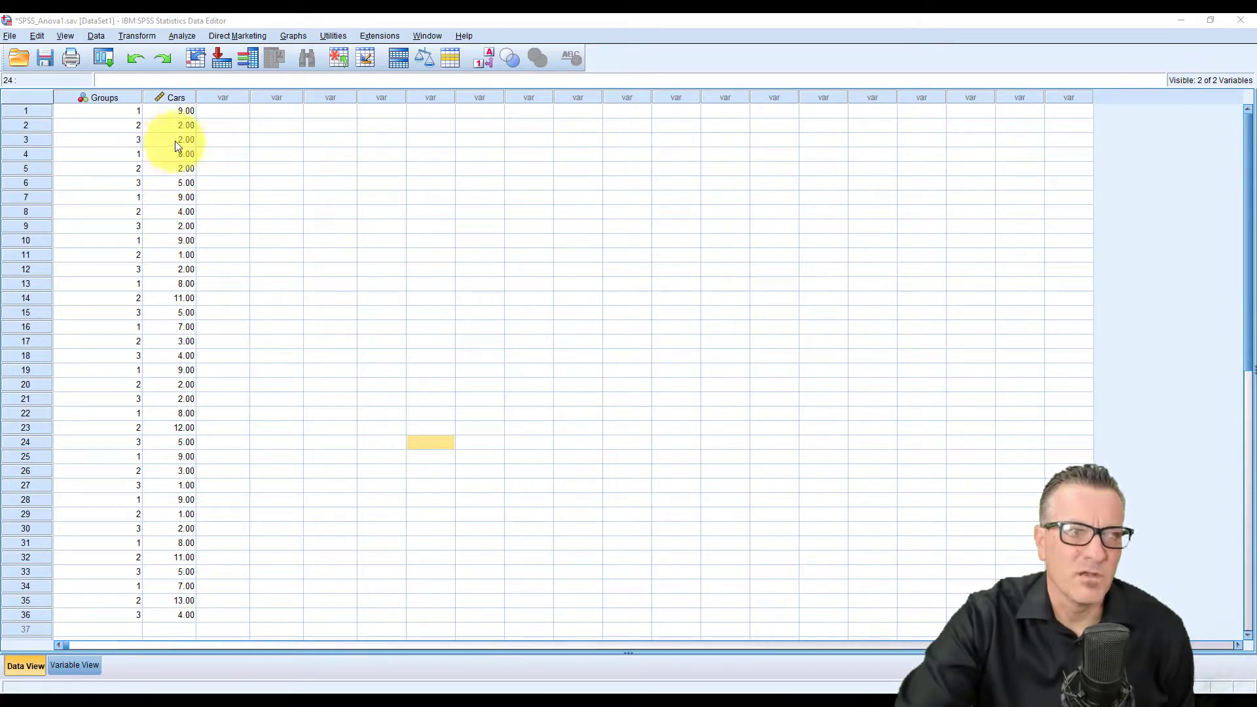
pyautogui.click(183, 36)
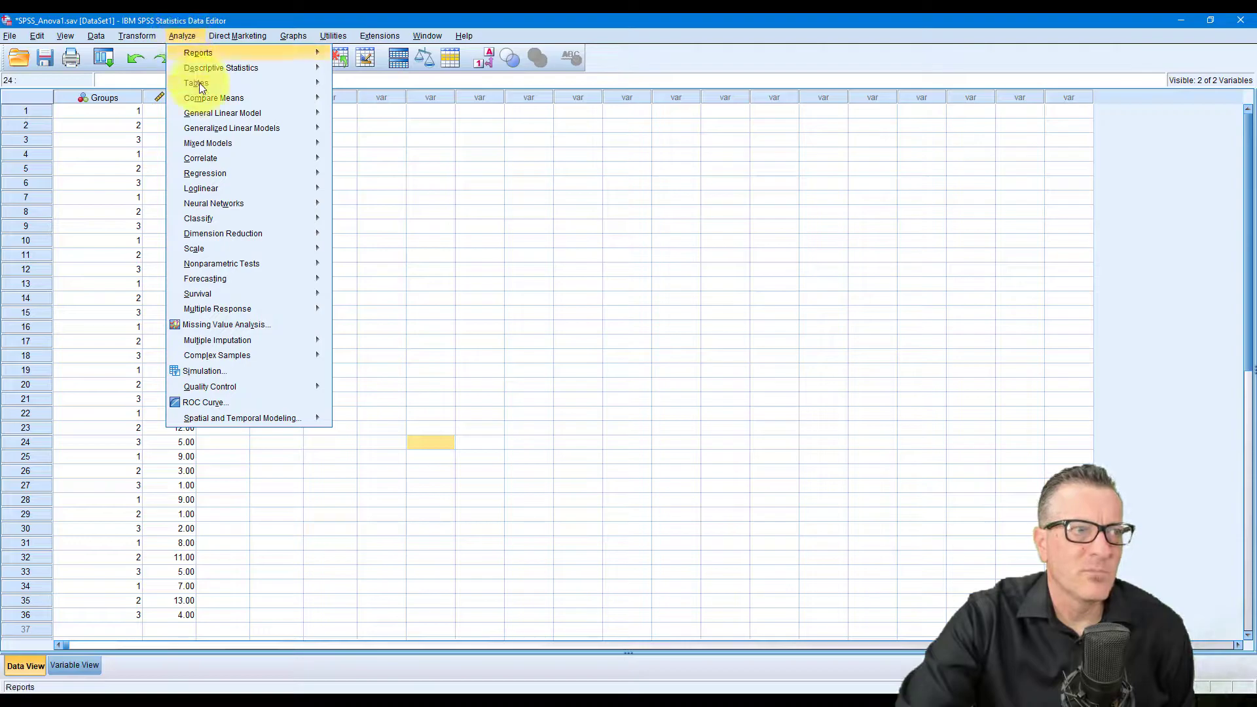
pyautogui.moveTo(214, 100)
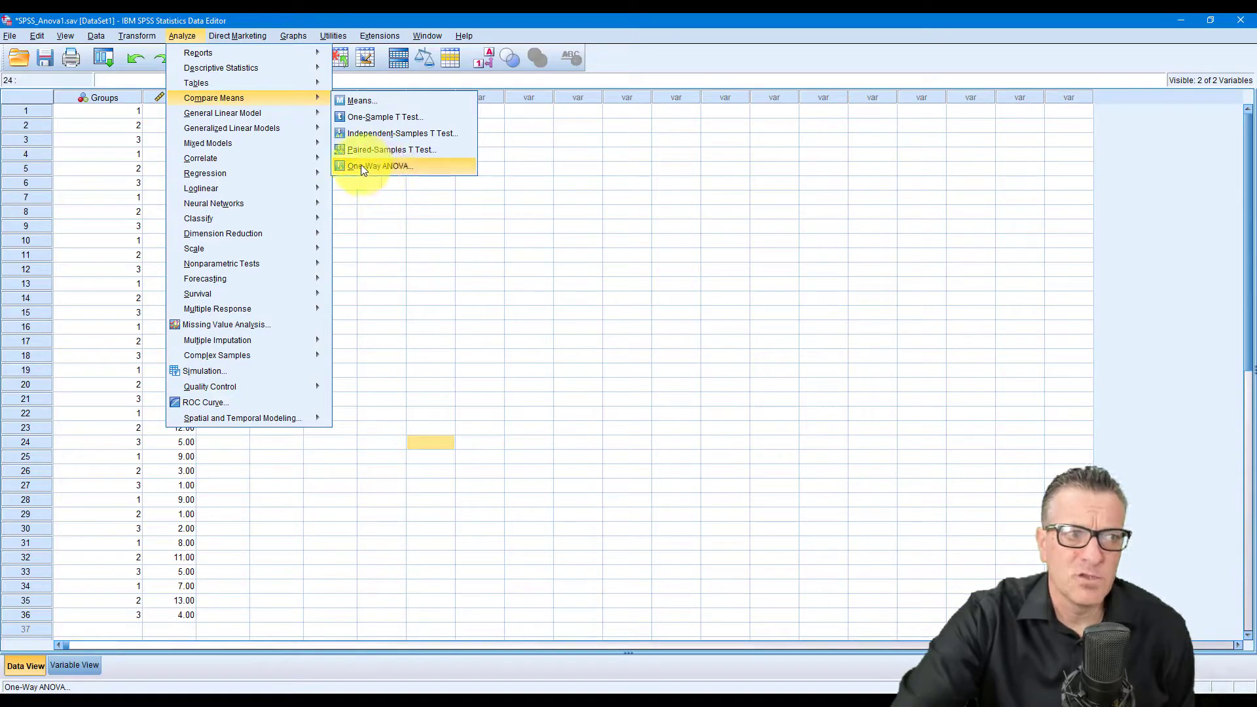
pyautogui.click(387, 167)
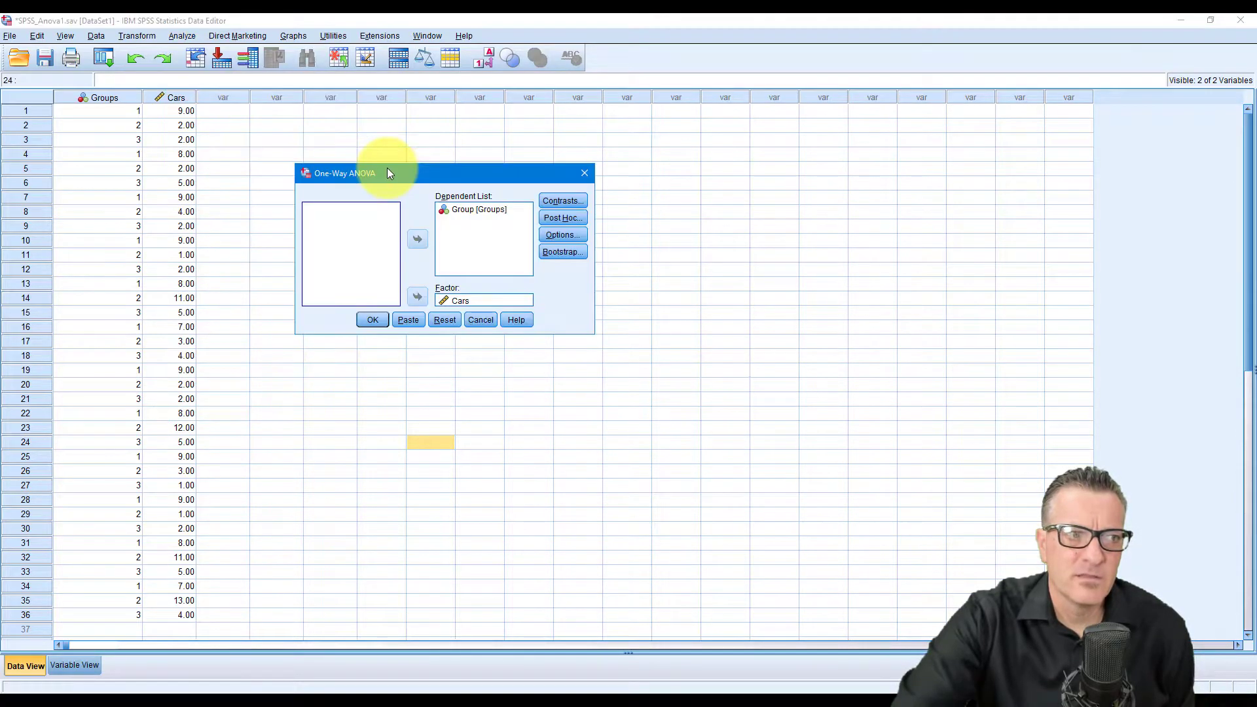
pyautogui.click(457, 210)
pyautogui.click(418, 239)
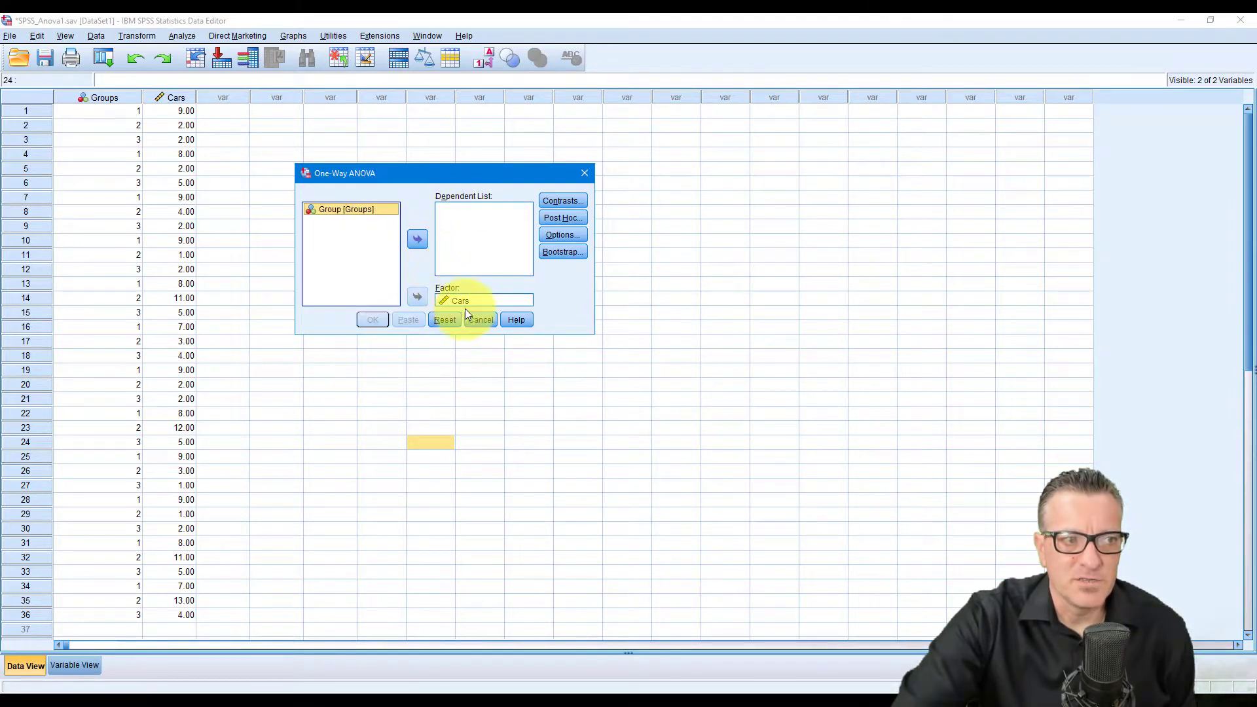
pyautogui.click(417, 239)
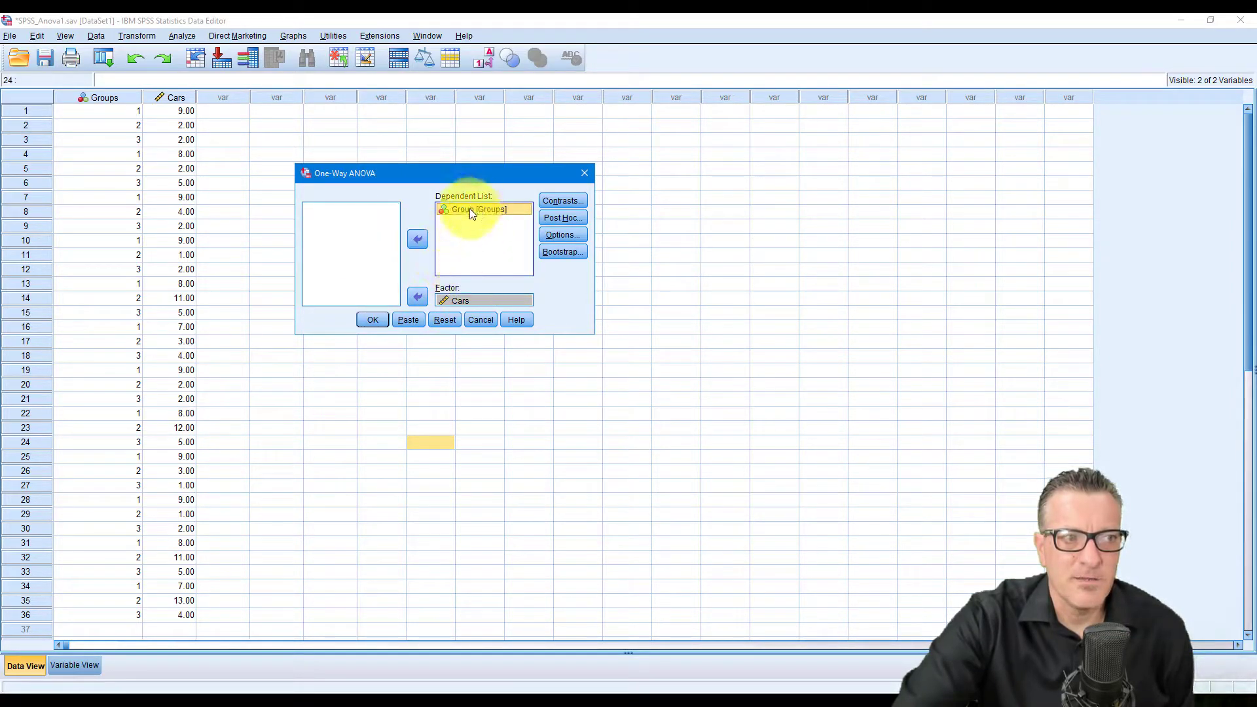
pyautogui.click(417, 239)
pyautogui.click(453, 300)
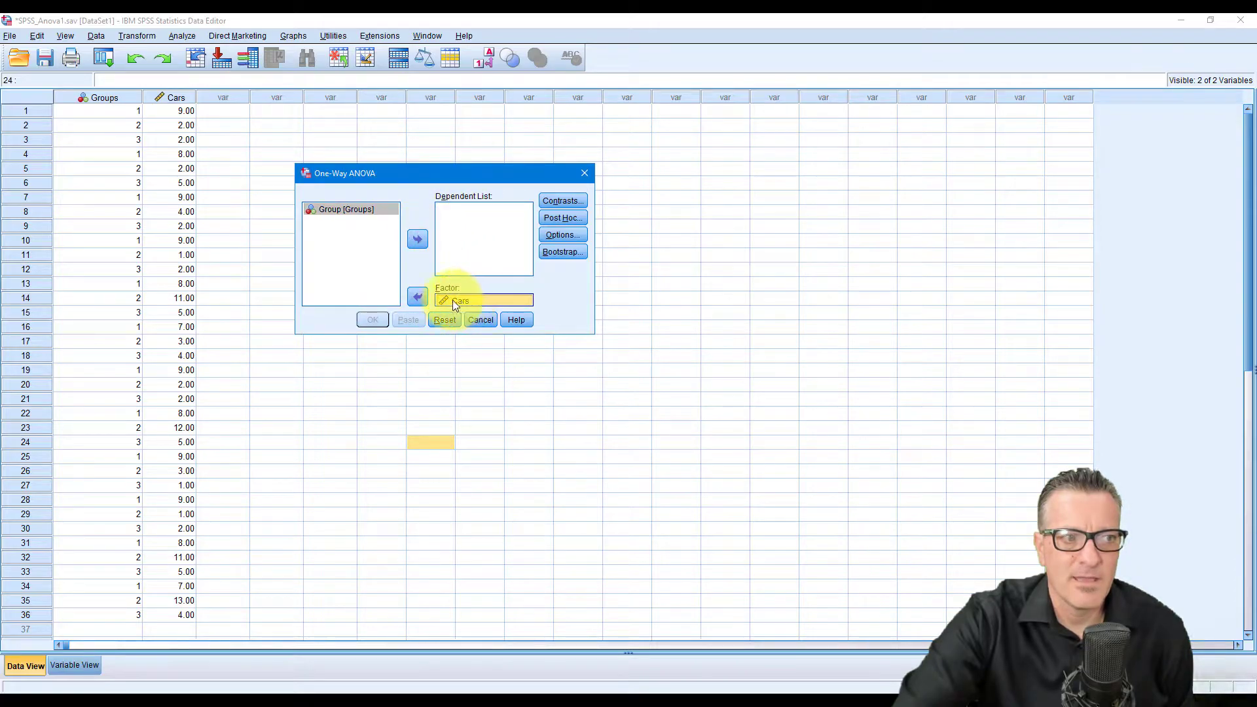
pyautogui.click(418, 296)
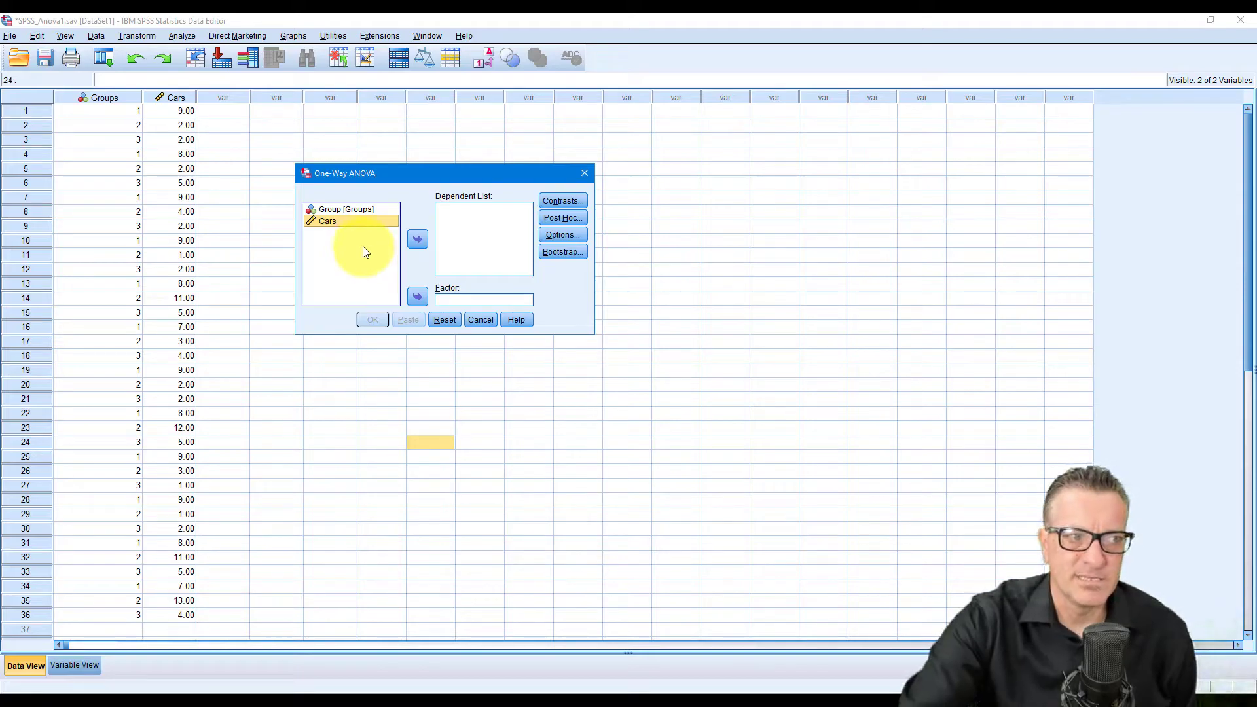
# - Assign Group as the dependent variable and Cars as the factor of the one-way ANOVA
pyautogui.click(338, 209)
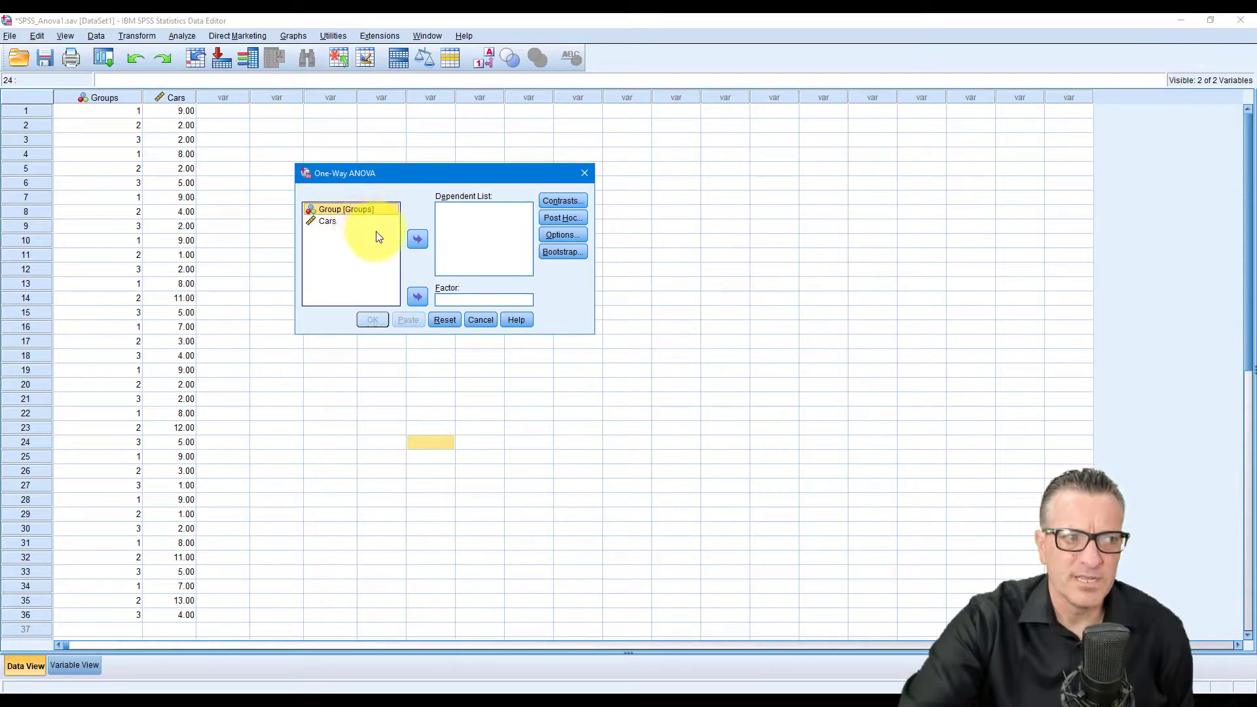
pyautogui.click(417, 241)
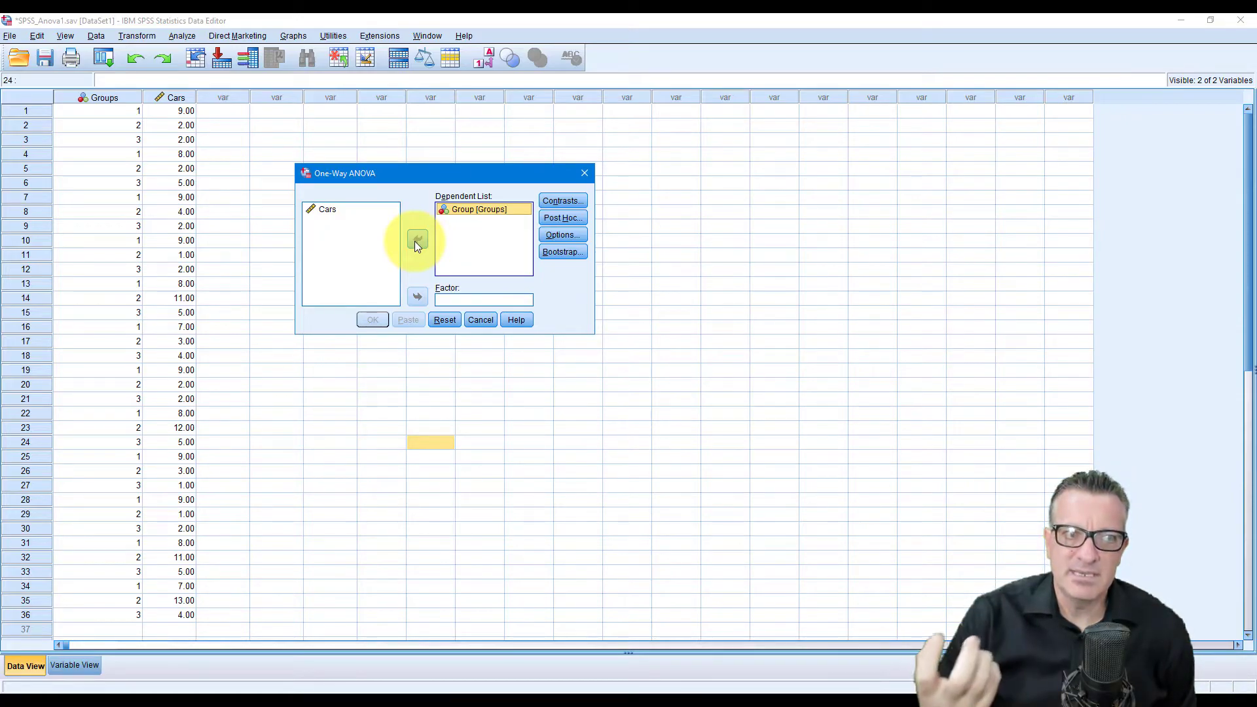
pyautogui.click(326, 210)
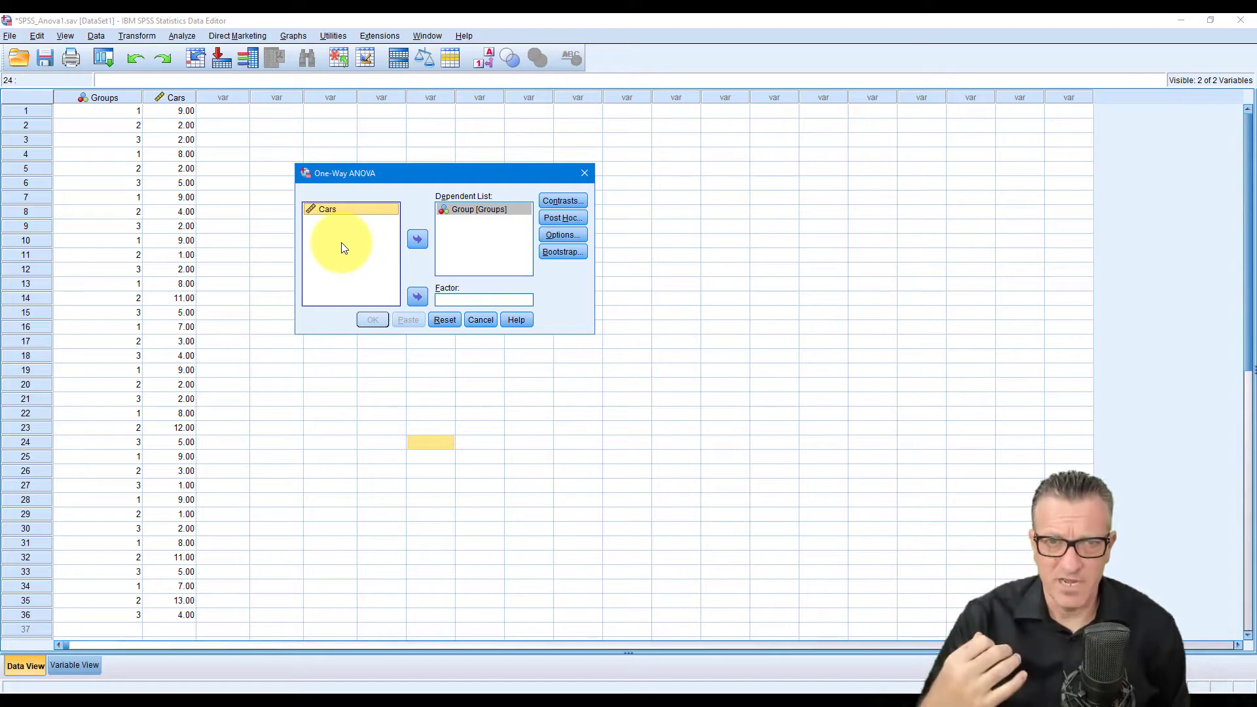
pyautogui.click(417, 297)
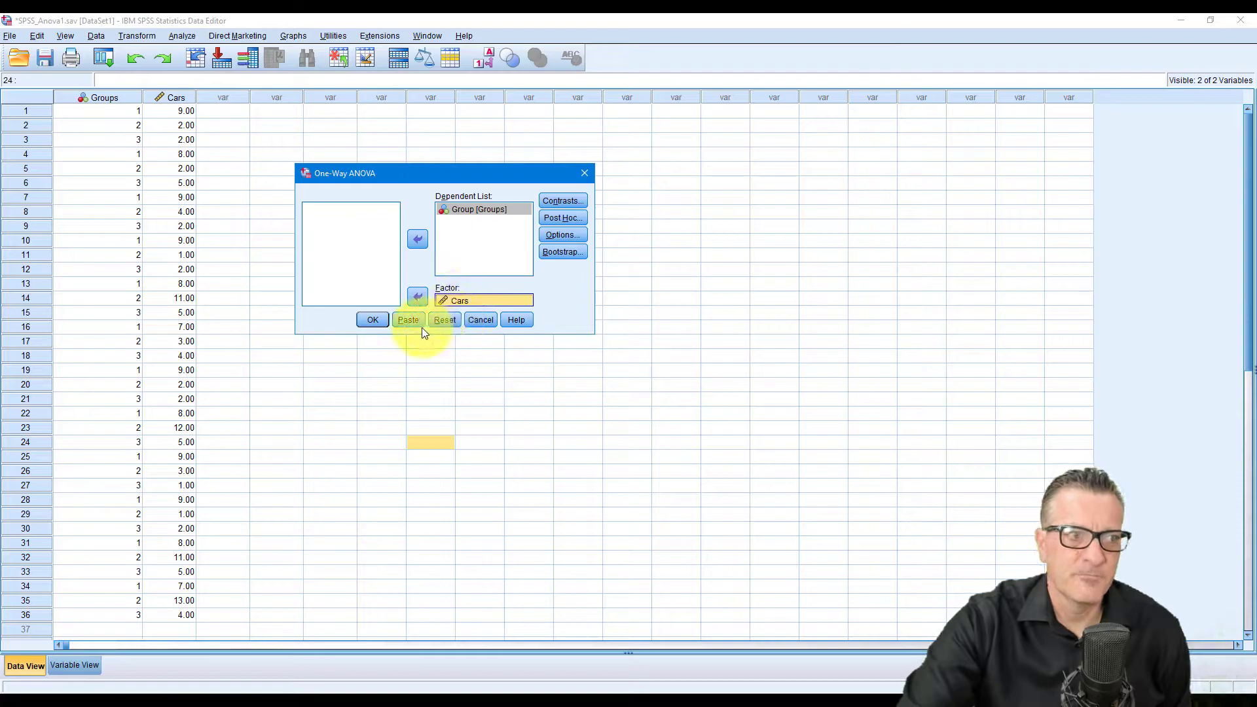
# - Inspect the post hoc comparison tests and their significance level, discarding any changes made there
pyautogui.click(568, 219)
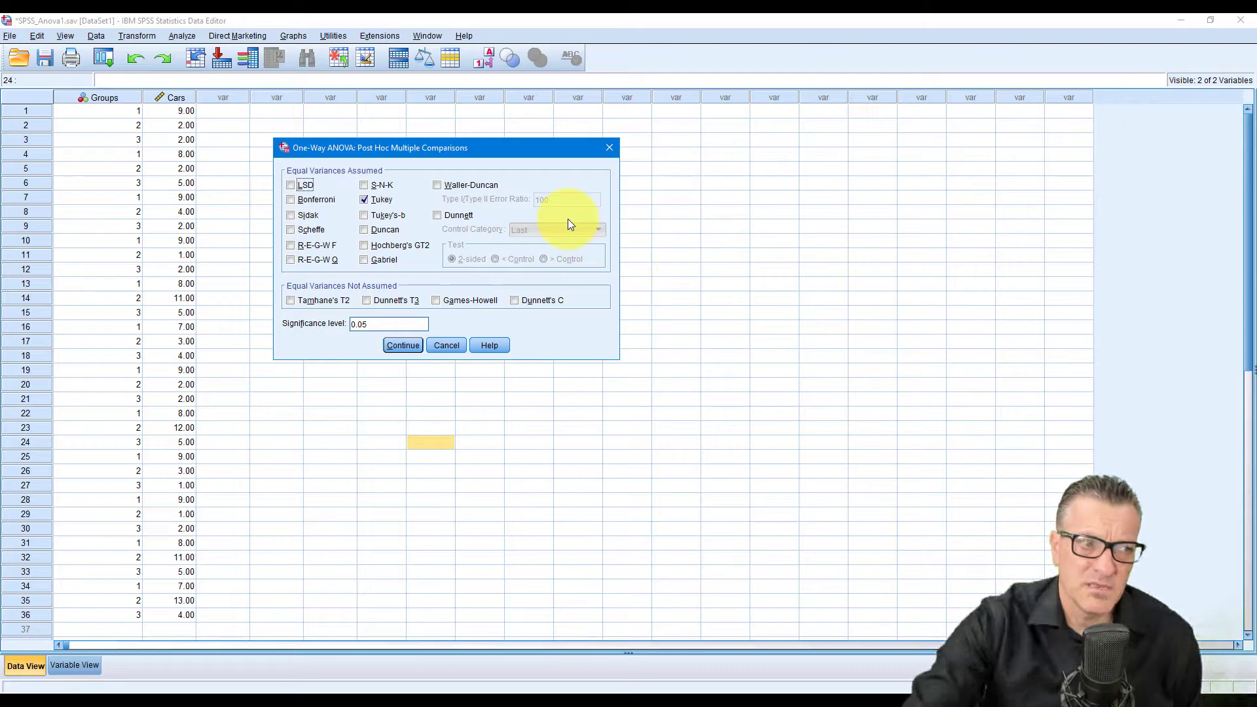
pyautogui.click(364, 200)
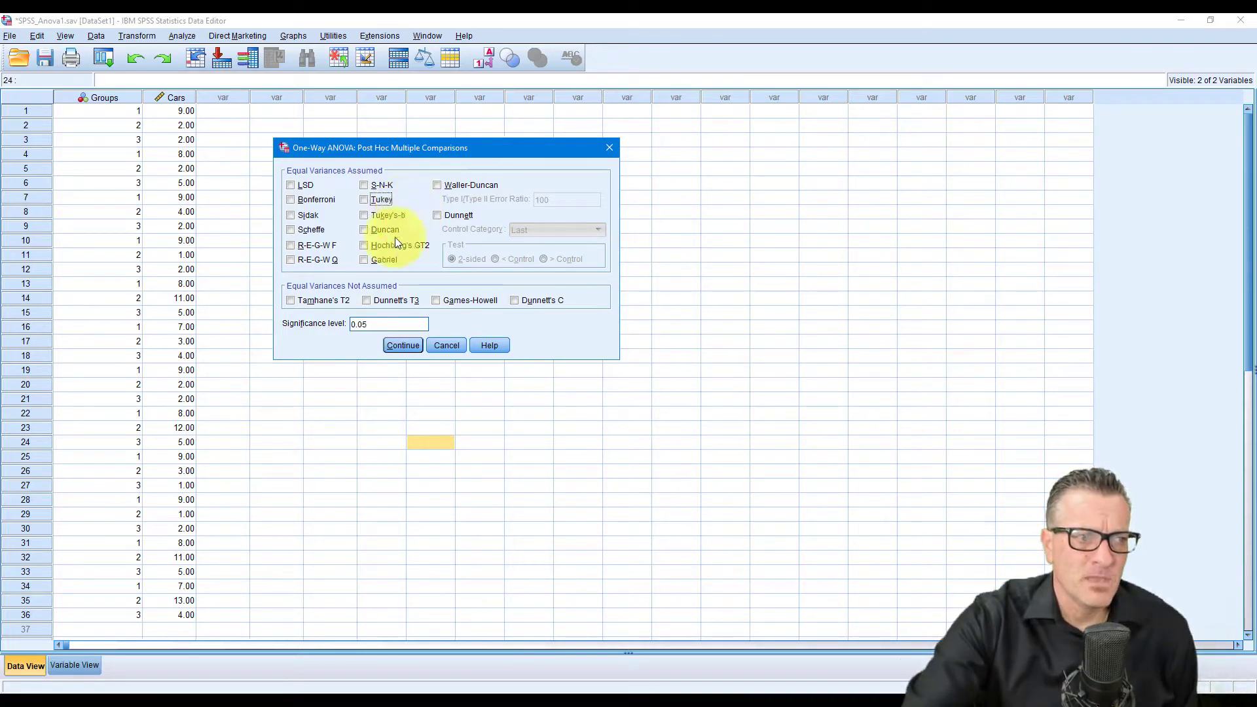
pyautogui.click(393, 324)
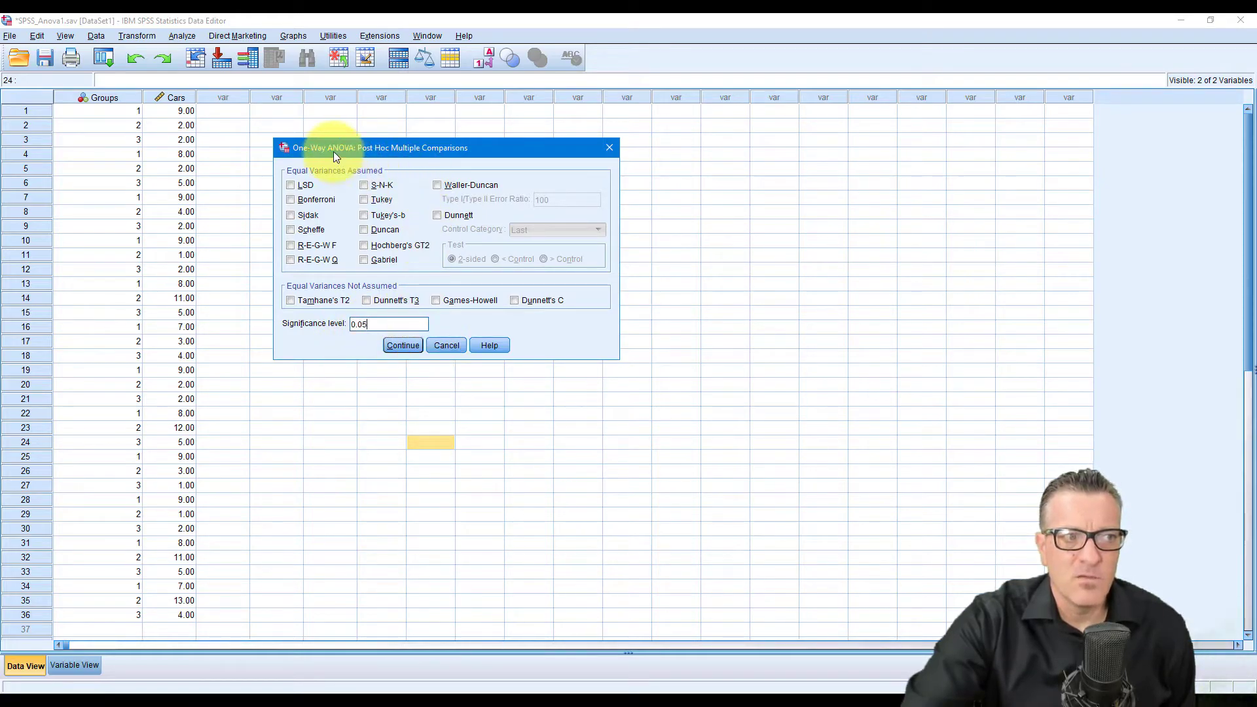
pyautogui.click(447, 346)
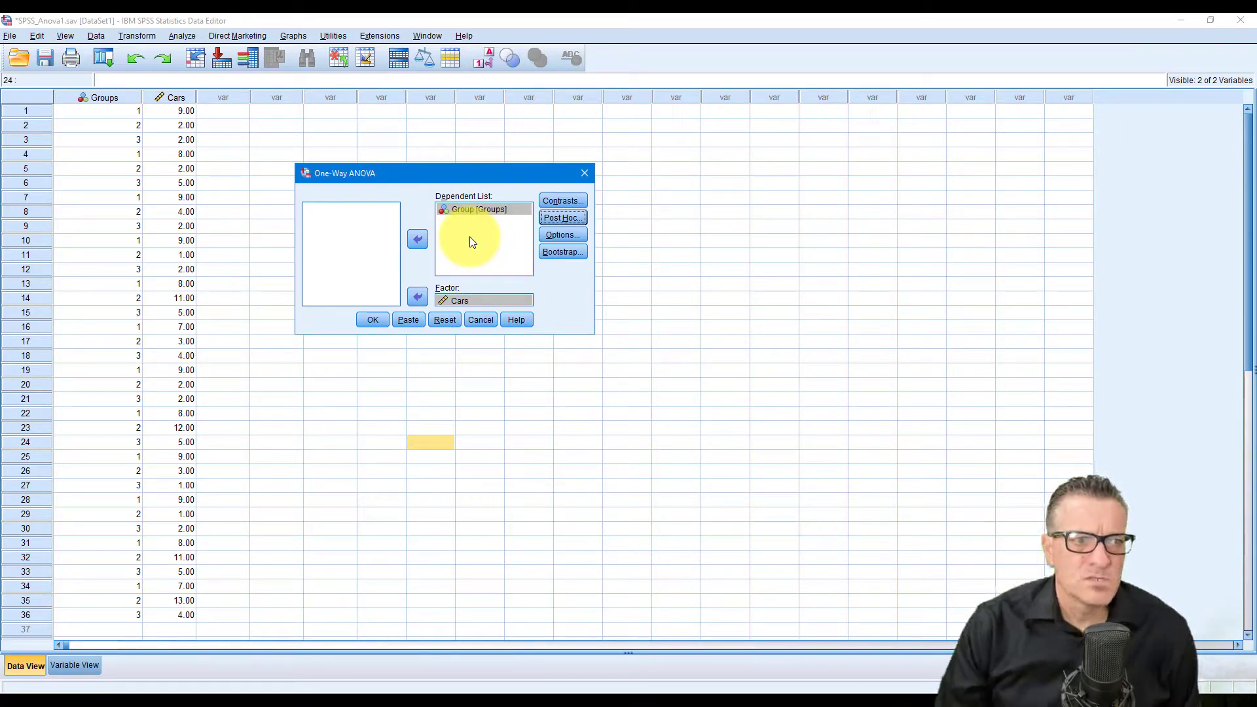
# - Review the ANOVA's statistics and missing-value options without changing them, and run the analysis
pyautogui.click(563, 234)
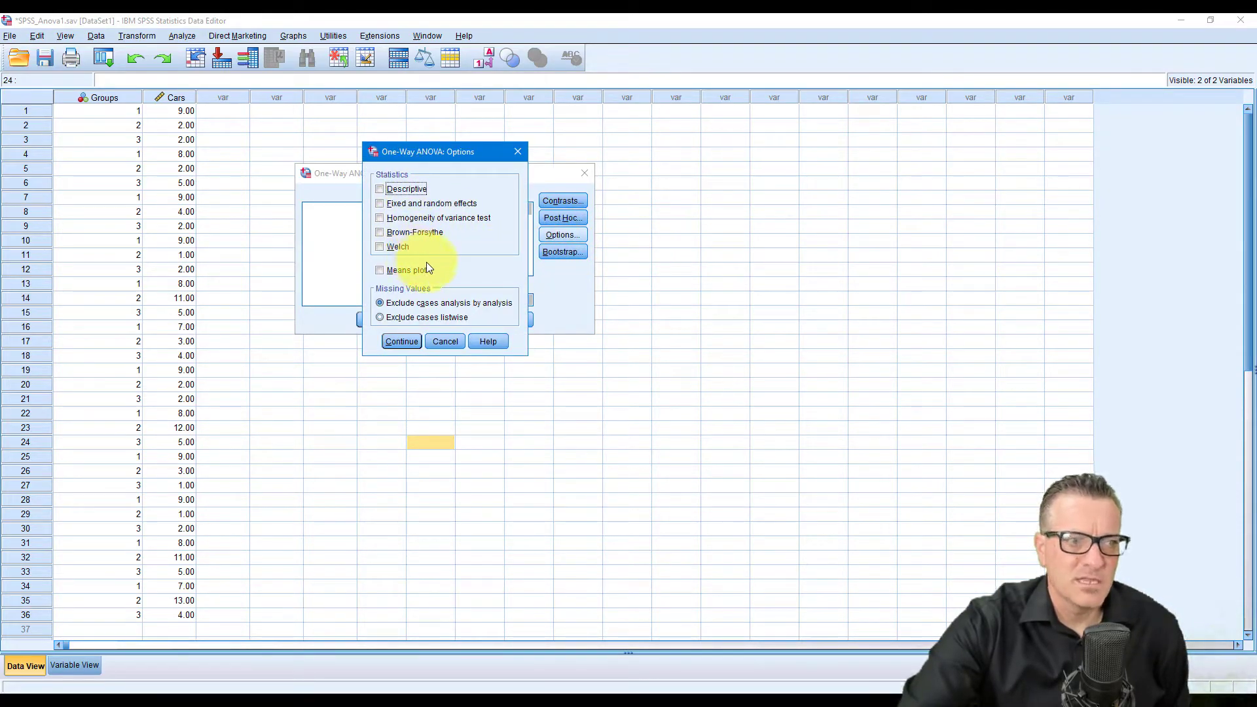
pyautogui.click(440, 343)
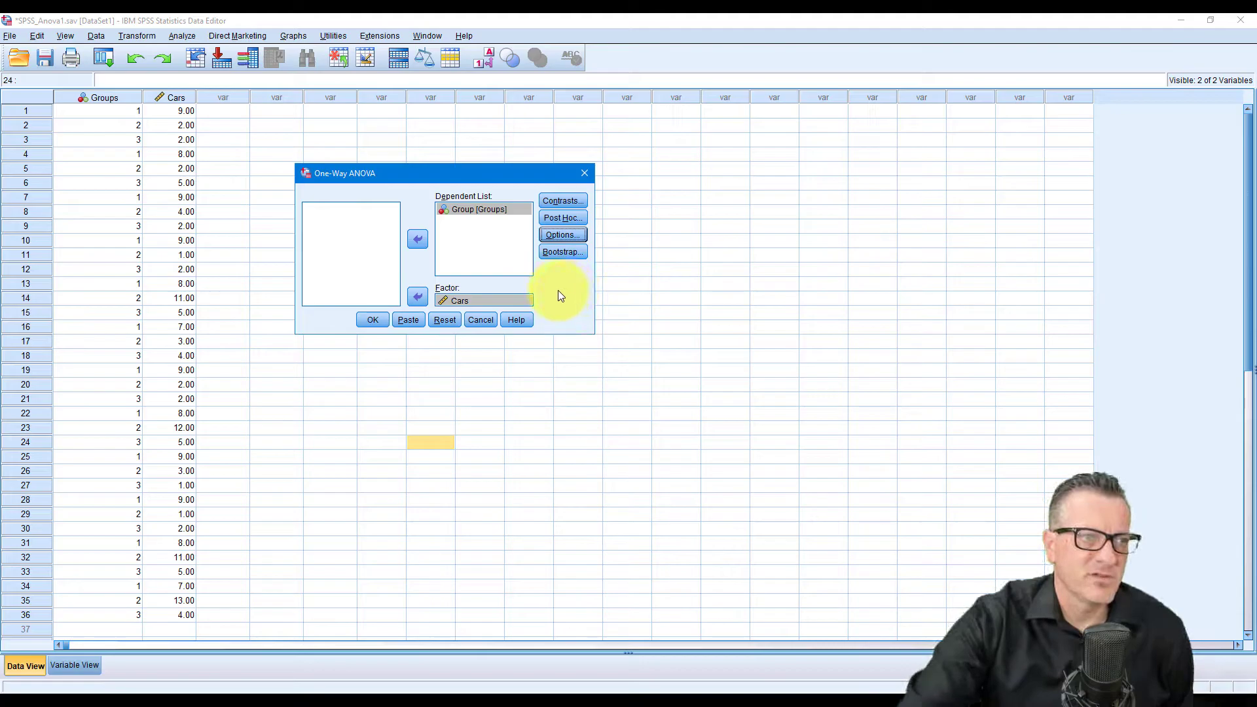
pyautogui.click(373, 319)
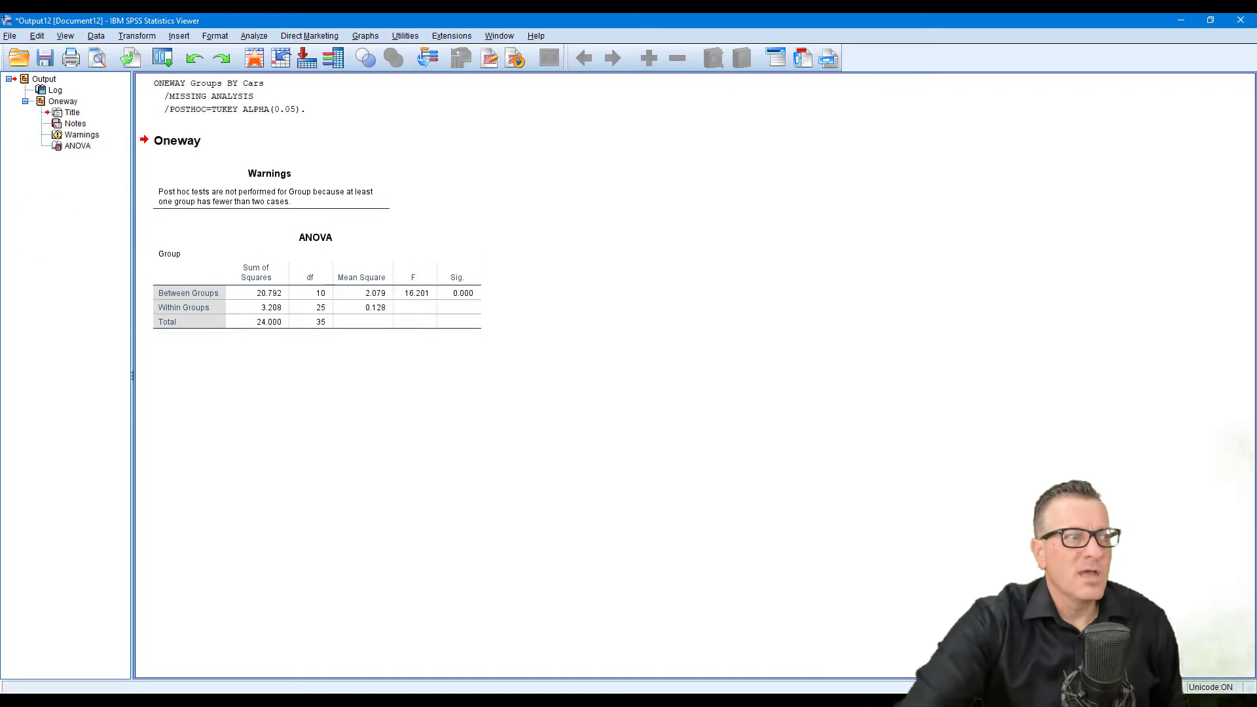
# - Bring the Capture.PNG table in Photos over the output, enlarge its window to read the F critical values, and minimize it
pyautogui.moveTo(0, 211); pyautogui.dragTo(623, 114)
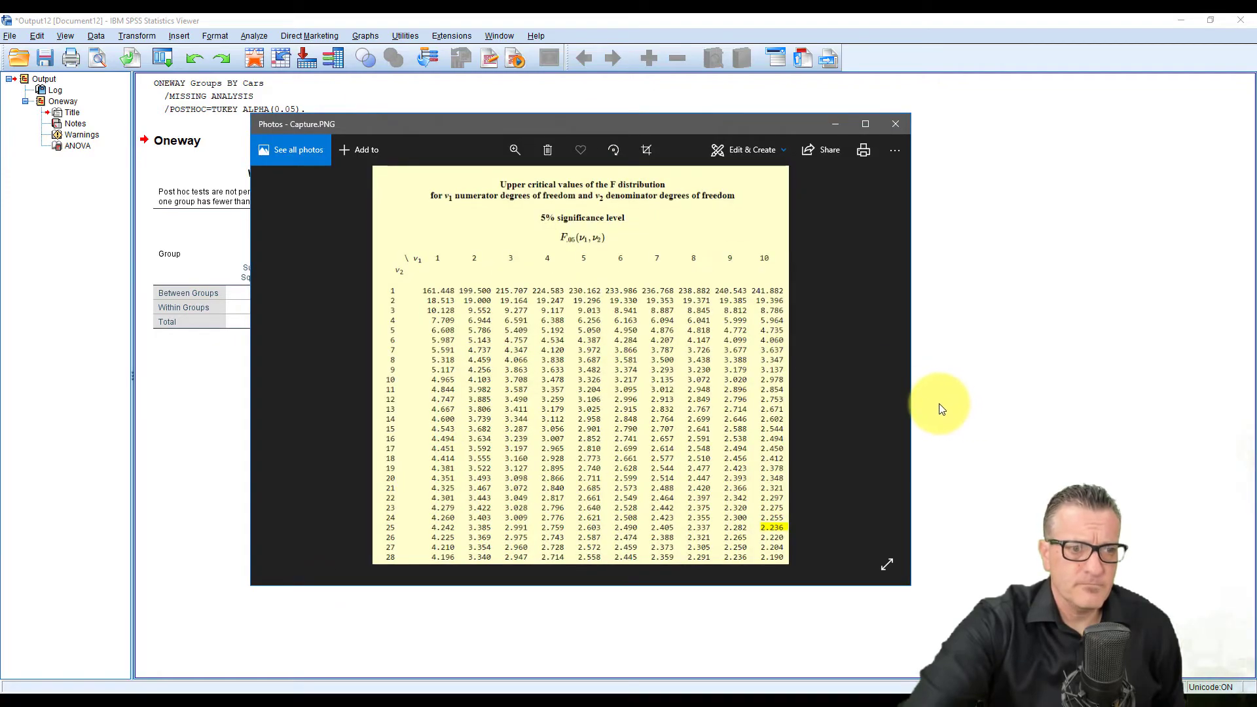
pyautogui.moveTo(910, 401); pyautogui.dragTo(1052, 401)
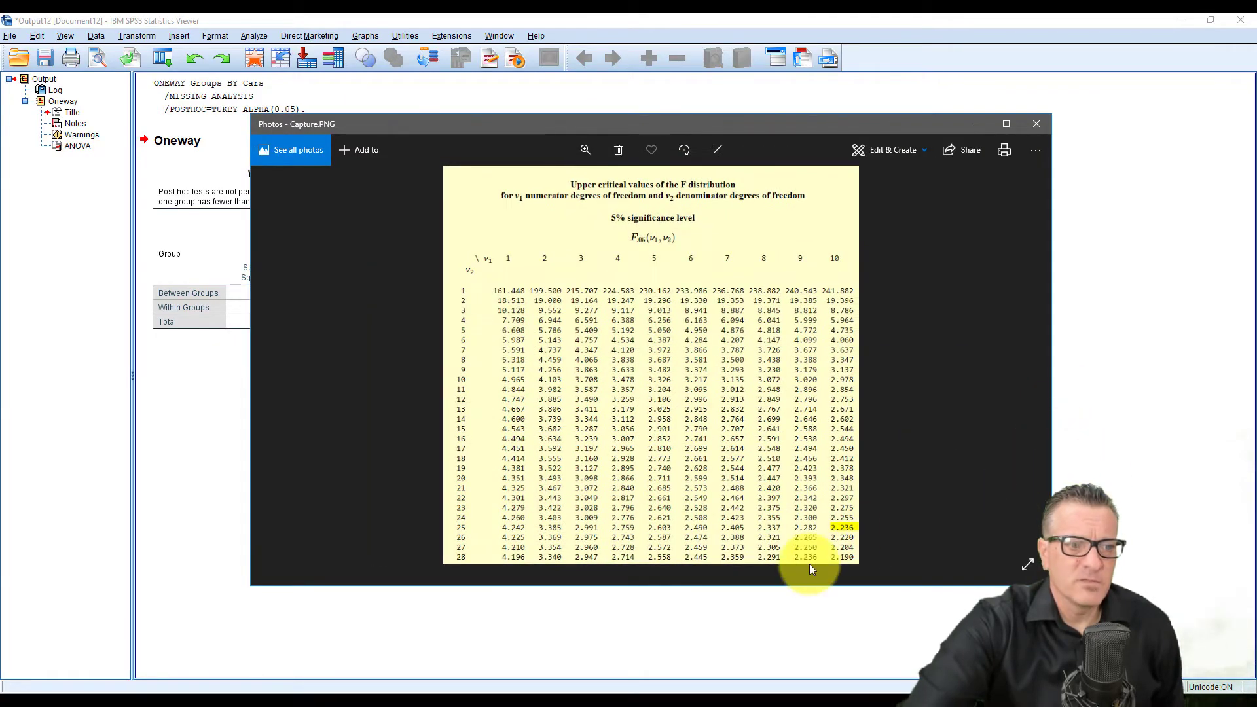
pyautogui.moveTo(799, 585); pyautogui.dragTo(799, 659)
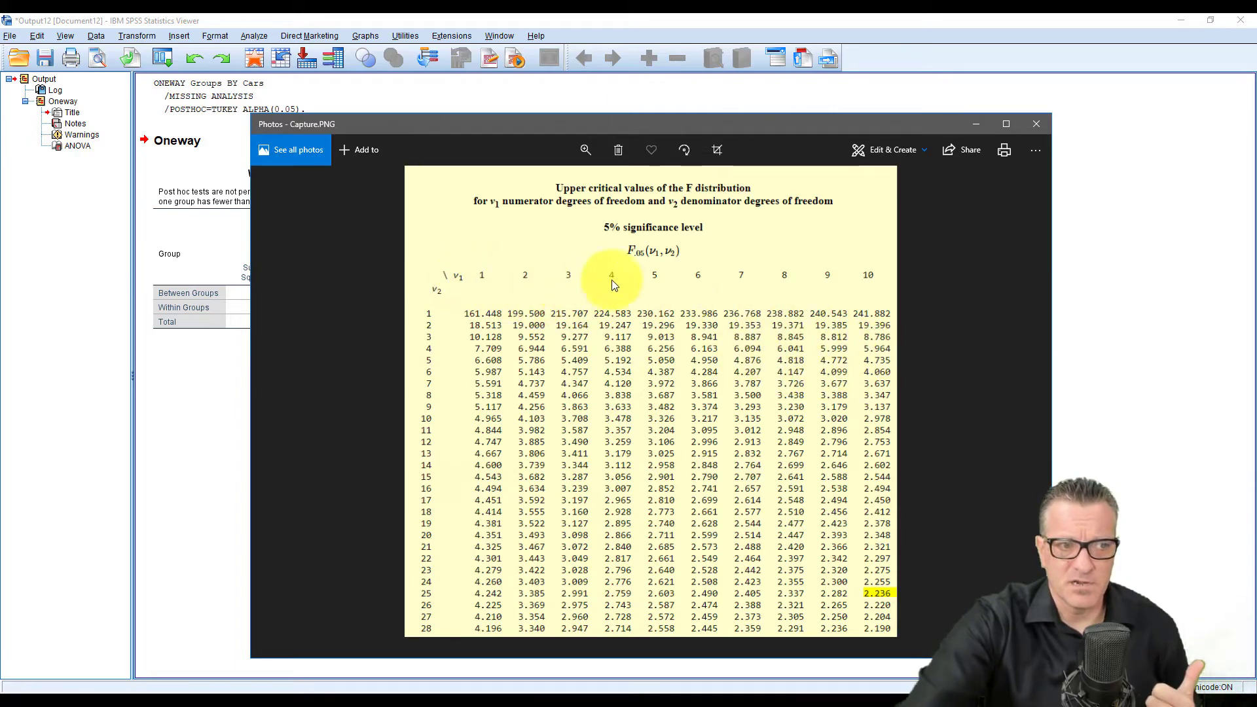
pyautogui.click(975, 123)
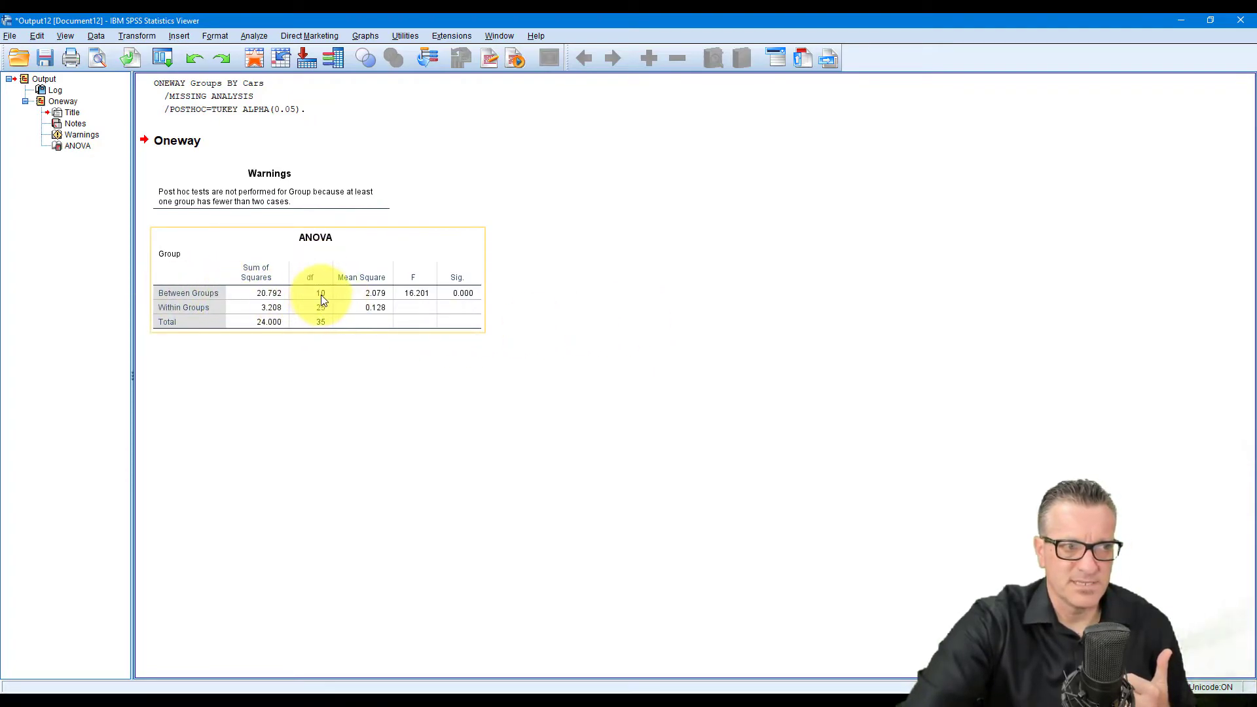
# - Reopen the F distribution table and compare it with the ANOVA table's degrees of freedom, moving its window aside, and minimize it
pyautogui.click(595, 706)
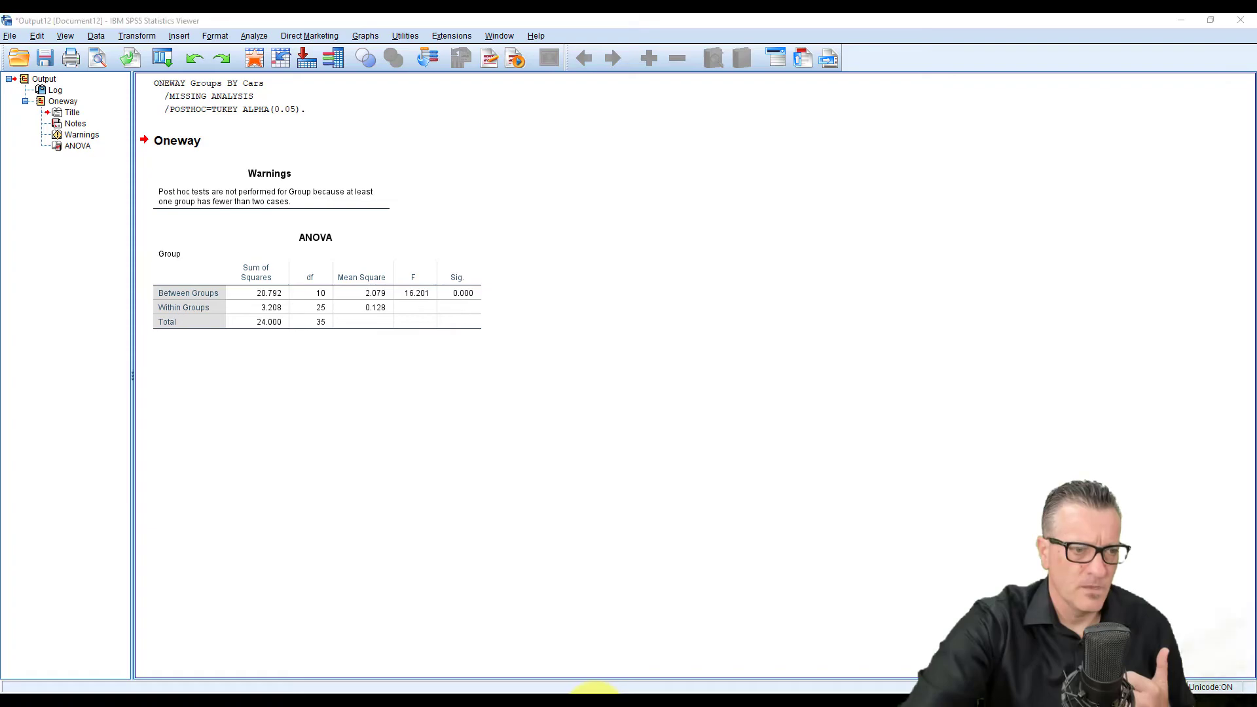
pyautogui.click(527, 699)
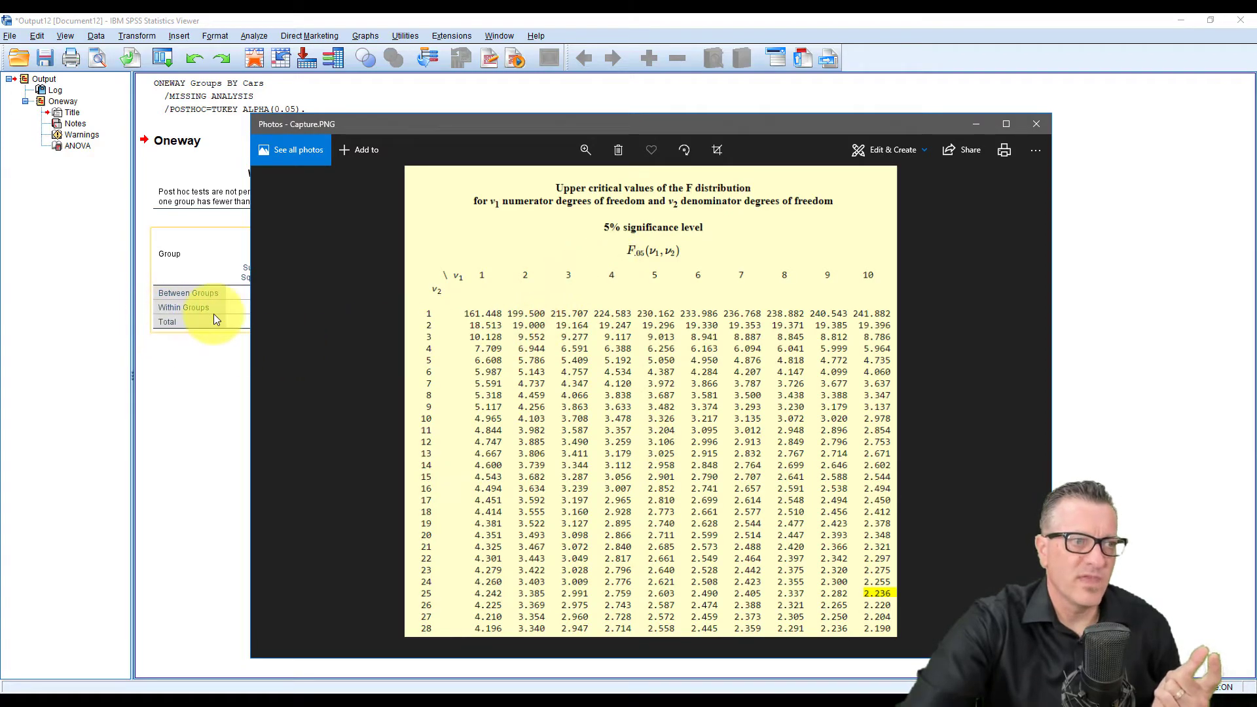
pyautogui.moveTo(402, 125); pyautogui.dragTo(311, 359)
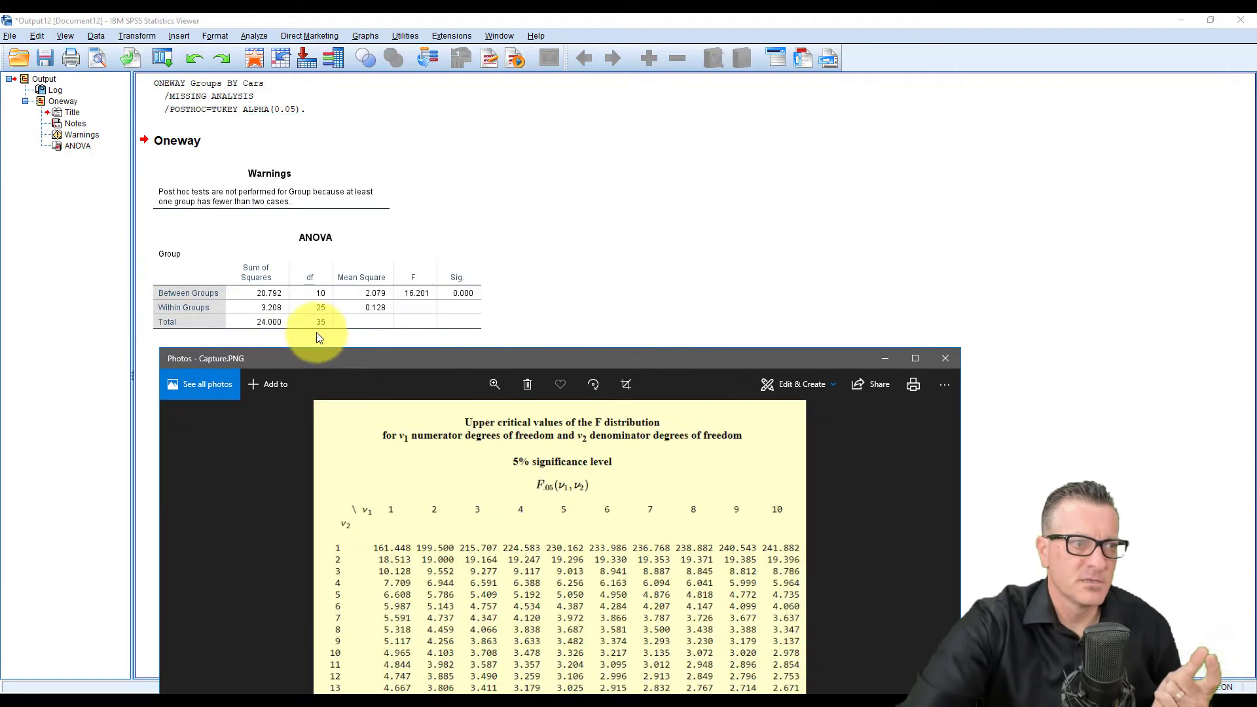
pyautogui.moveTo(368, 362); pyautogui.dragTo(401, 127)
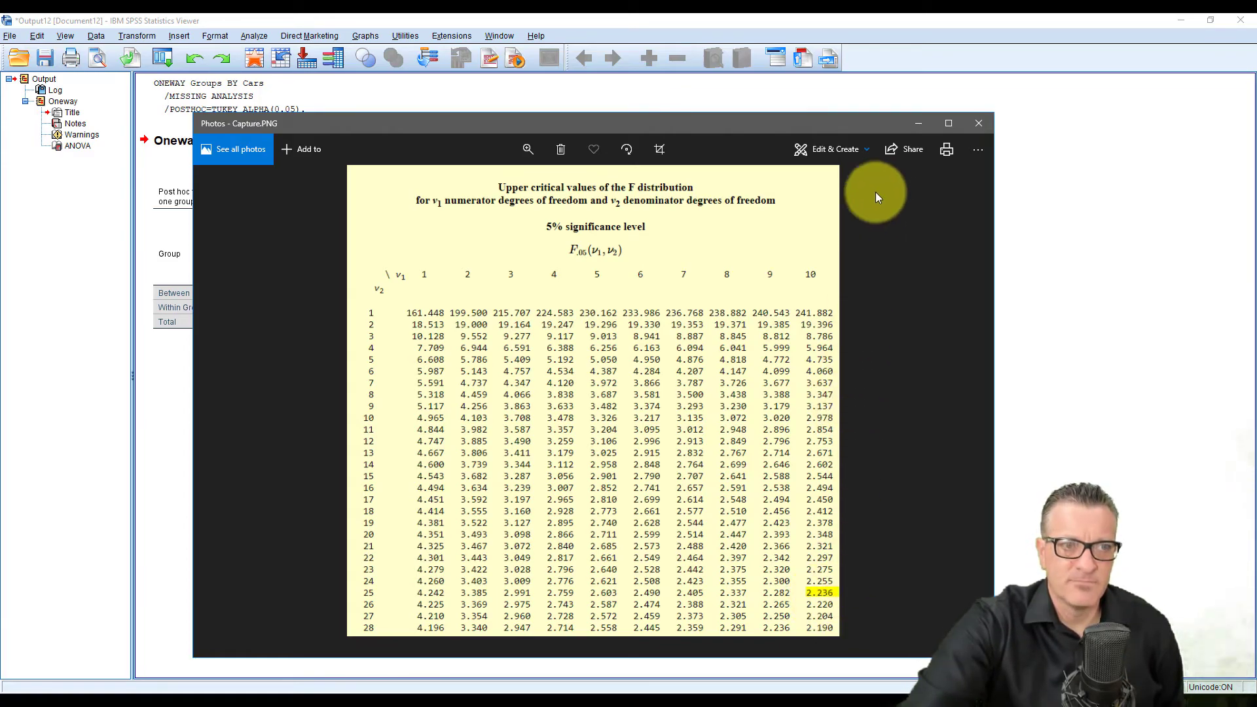
pyautogui.click(916, 123)
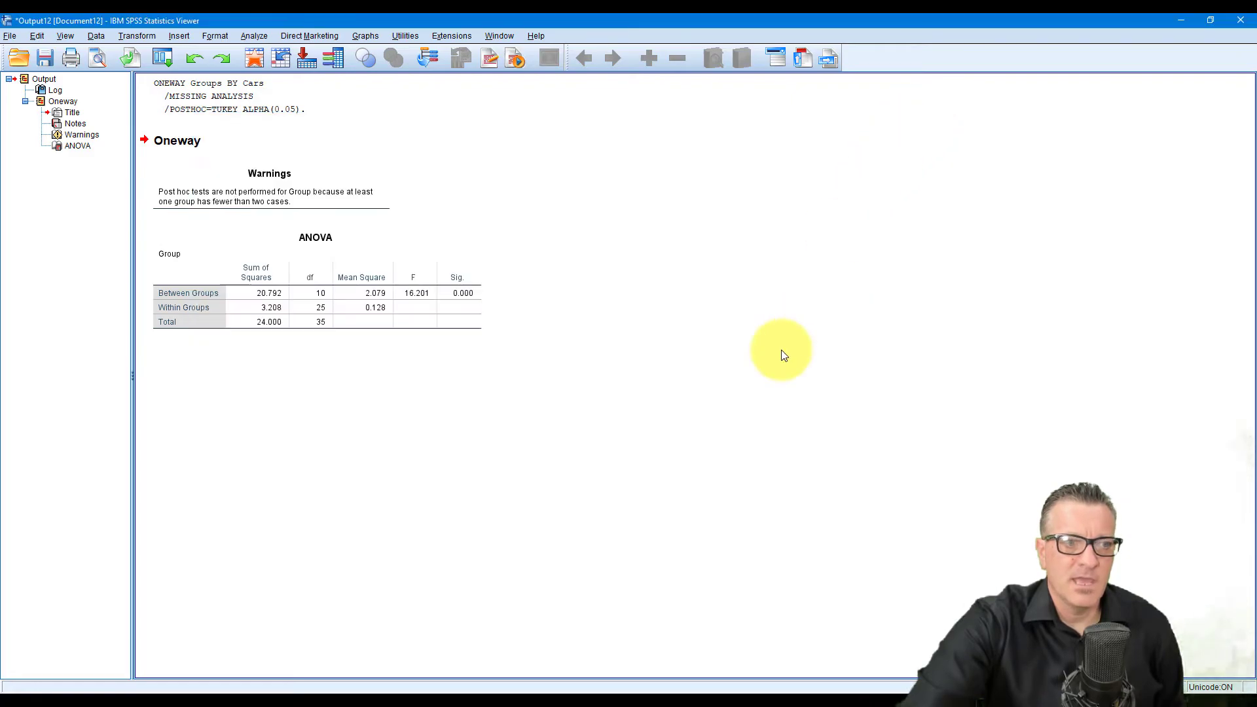
# - Activate the ANOVA table to inspect the full-precision significance value for Between Groups, and leave table editing
pyautogui.click(468, 292)
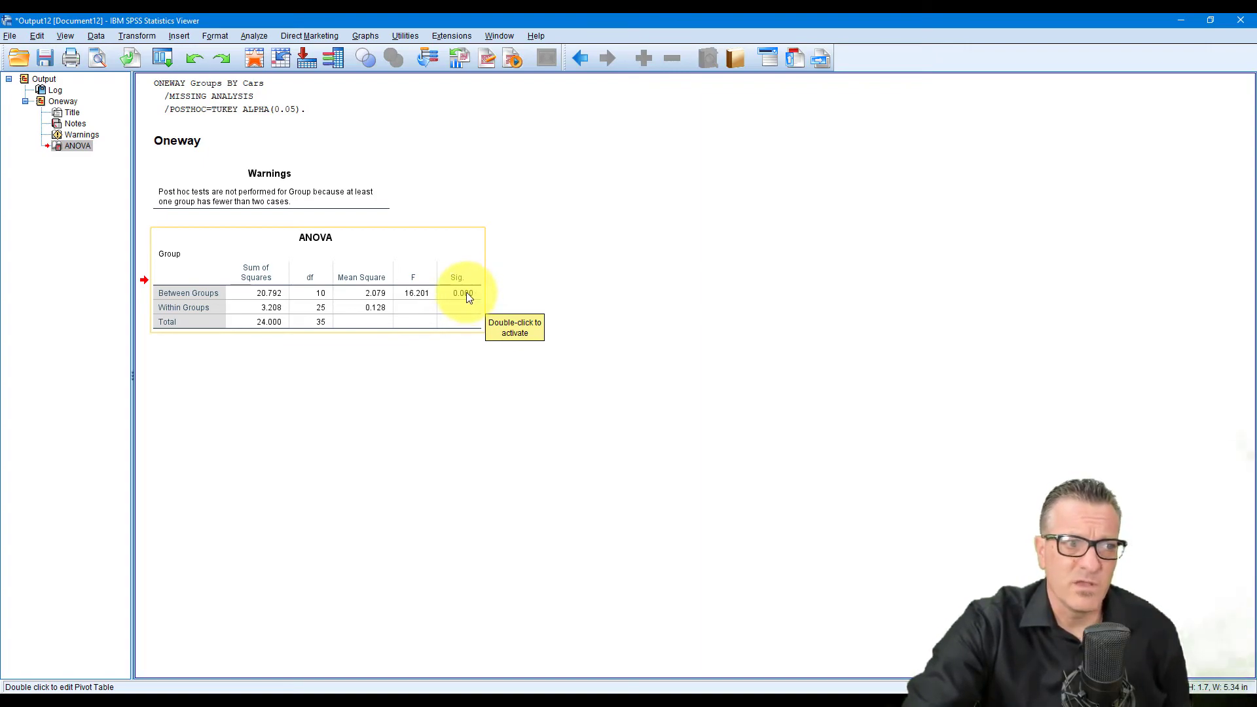
pyautogui.click(466, 292)
pyautogui.doubleClick(467, 295)
pyautogui.click(463, 294)
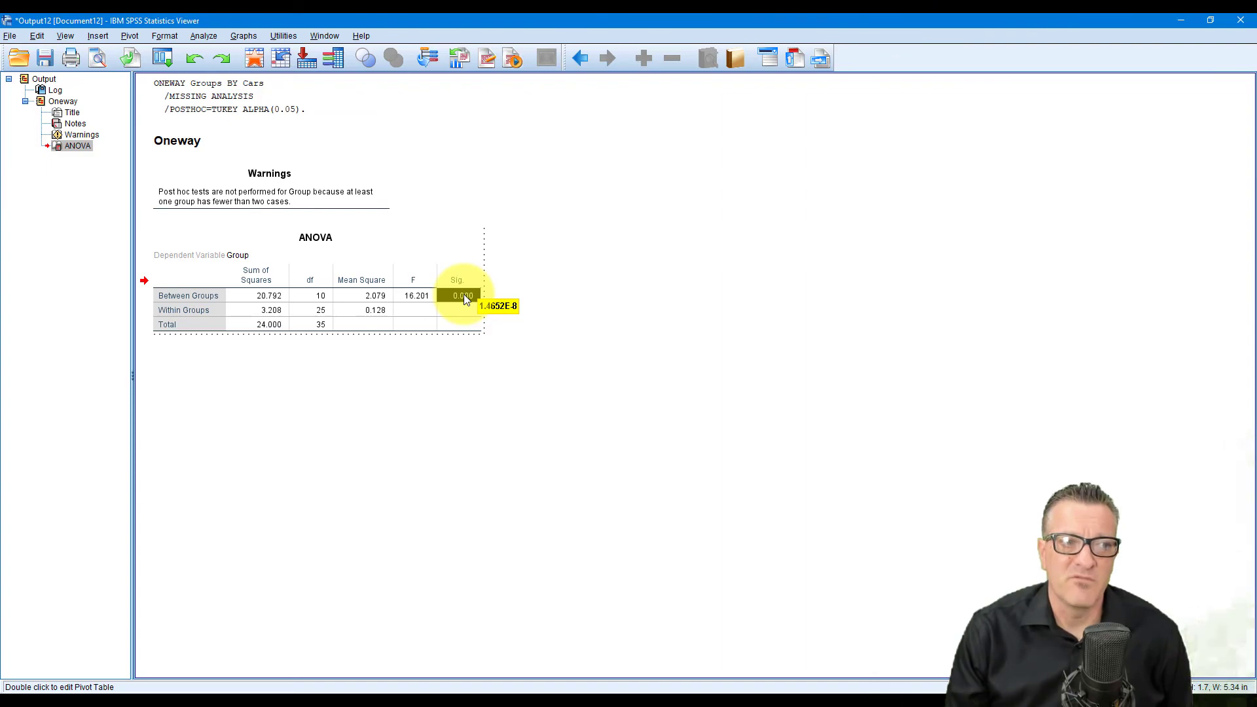
pyautogui.click(470, 393)
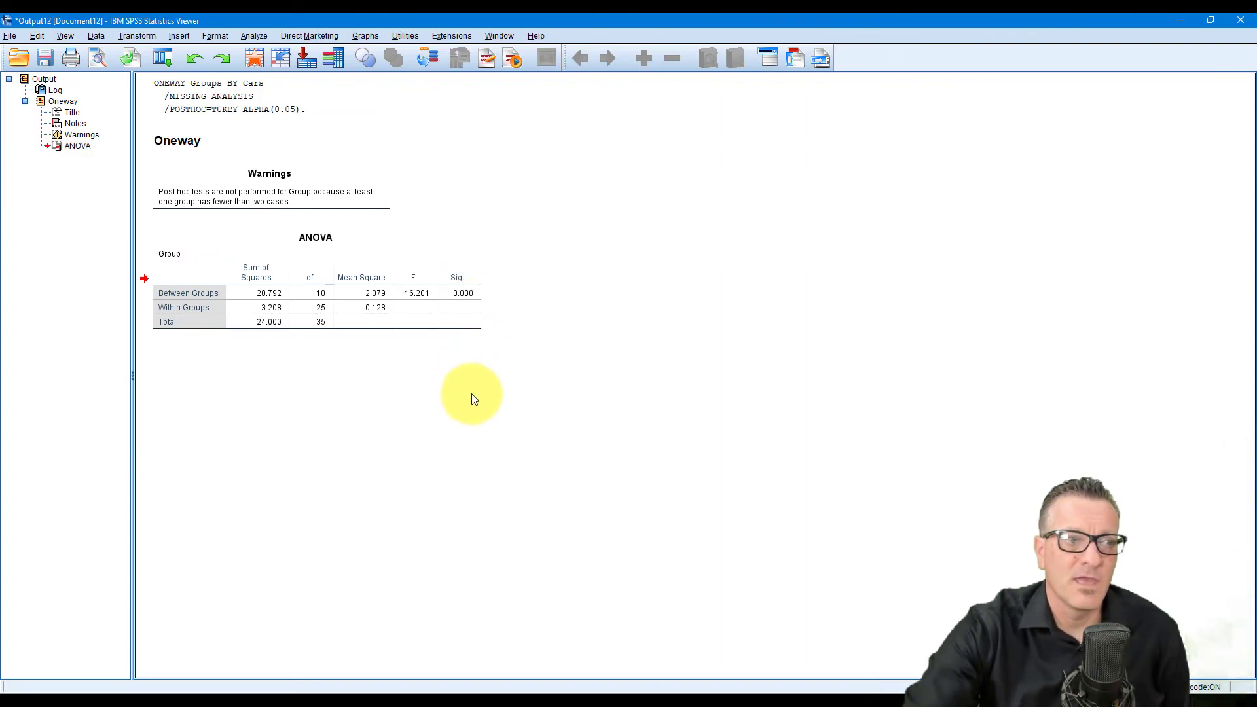